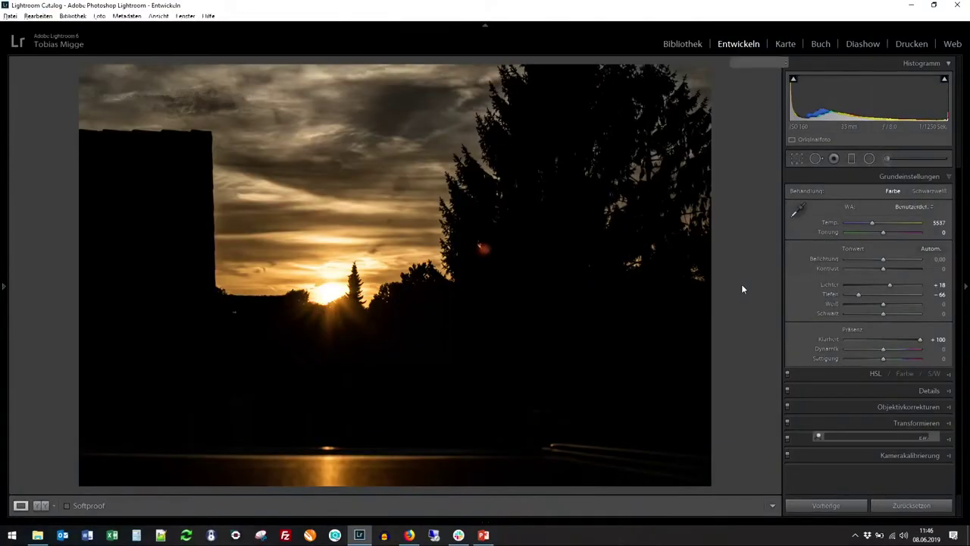
Step: Try selecting several individual photos from the first two rows of the library grid, and clear the selection
{"action": "key", "text": "g"}
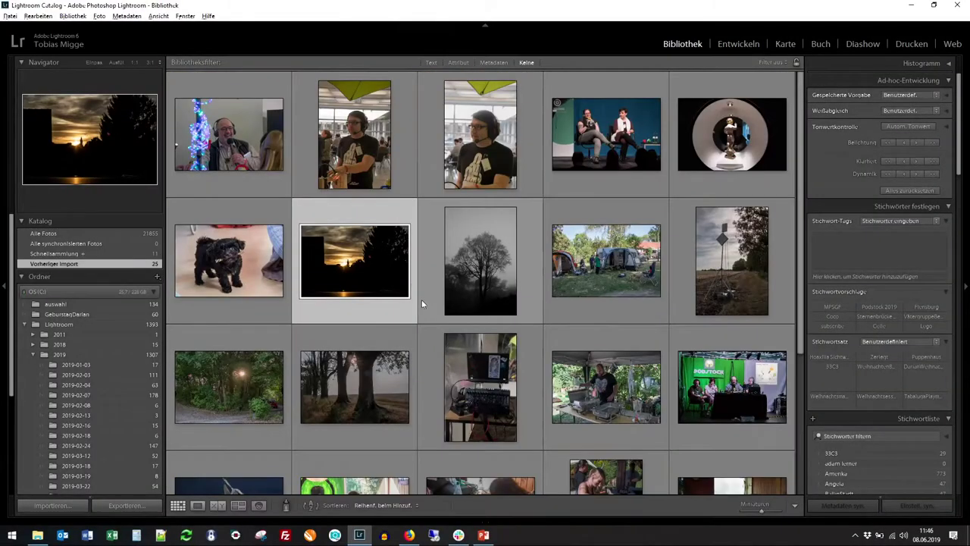
{"action": "left_click", "coordinate": [245, 138], "text": "ctrl"}
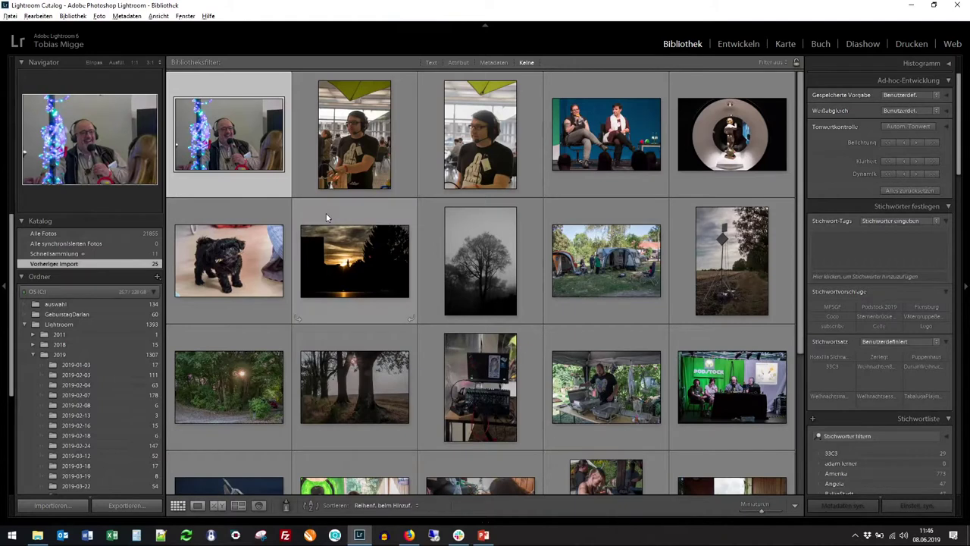
{"action": "left_click", "coordinate": [520, 270], "text": "ctrl"}
{"action": "left_click", "coordinate": [583, 261], "text": "ctrl"}
{"action": "left_click", "coordinate": [598, 152], "text": "ctrl"}
{"action": "left_click", "coordinate": [429, 161], "text": "ctrl"}
{"action": "left_click", "coordinate": [364, 179], "text": "ctrl"}
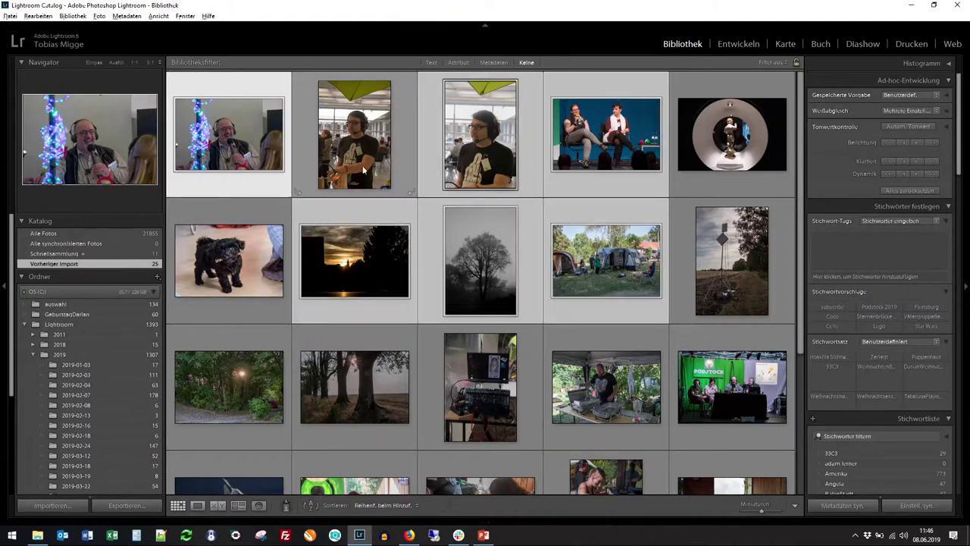
{"action": "left_click", "coordinate": [238, 244], "text": "ctrl"}
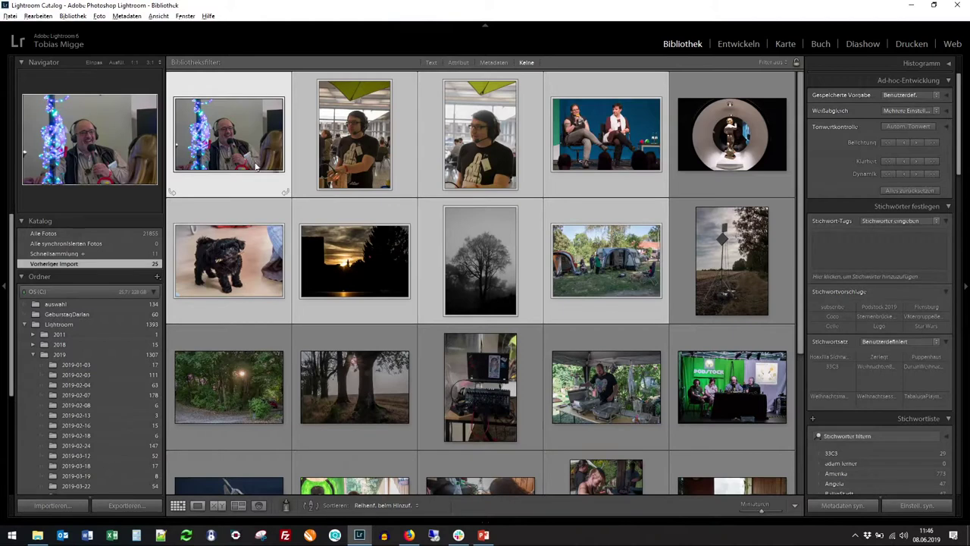
{"action": "left_click", "coordinate": [352, 180]}
{"action": "key", "text": "ctrl+d"}
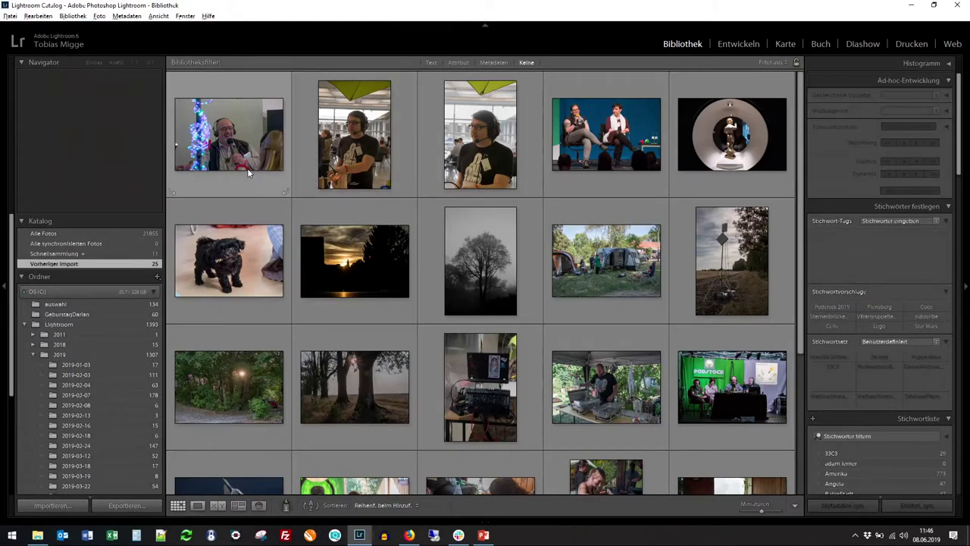
Step: Look at the flag and star rating options available for the first photo in the grid, without assigning any
{"action": "left_click", "coordinate": [248, 172]}
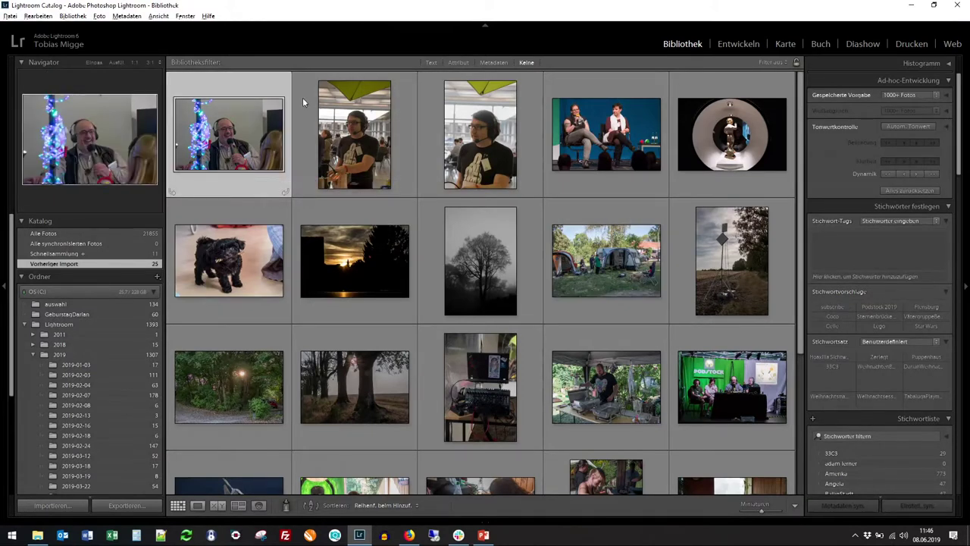
{"action": "right_click", "coordinate": [257, 88]}
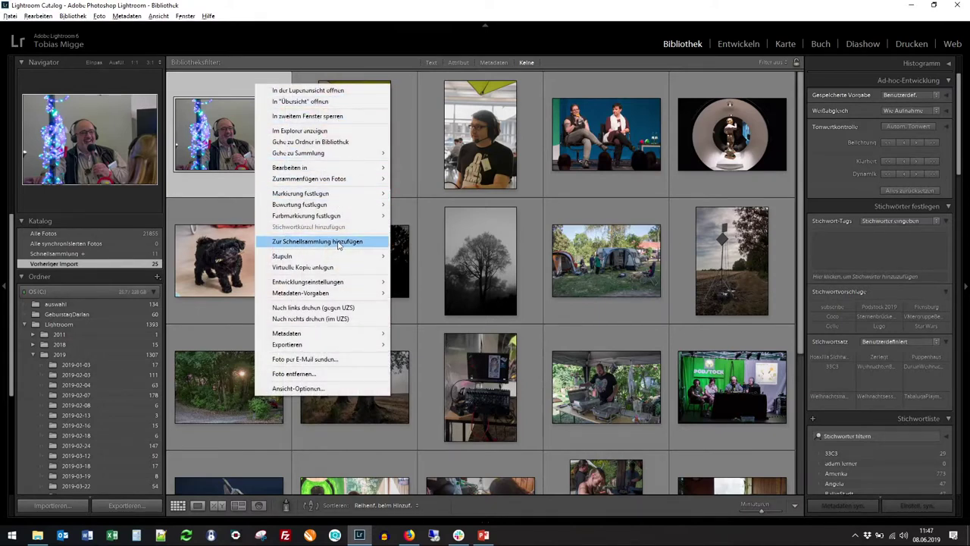
{"action": "mouse_move", "coordinate": [328, 194]}
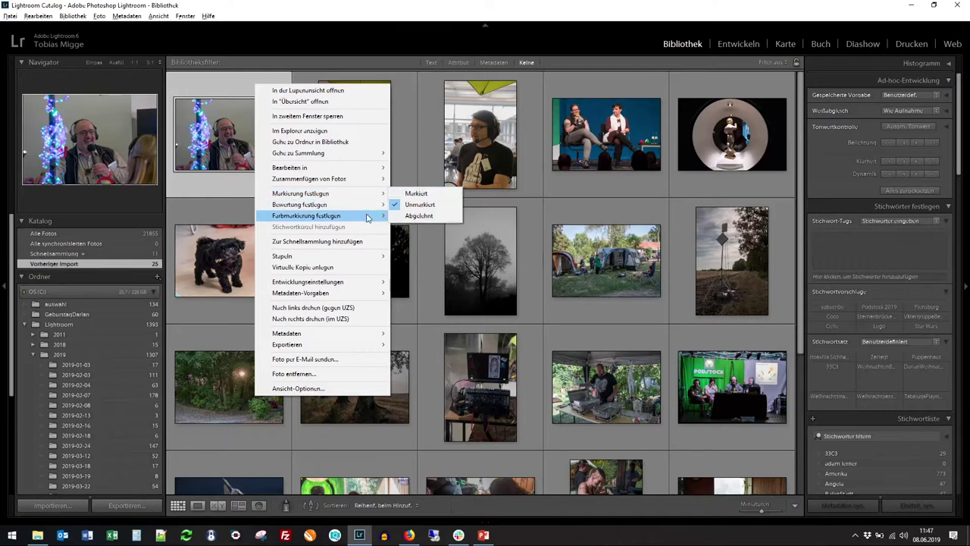
{"action": "mouse_move", "coordinate": [368, 219]}
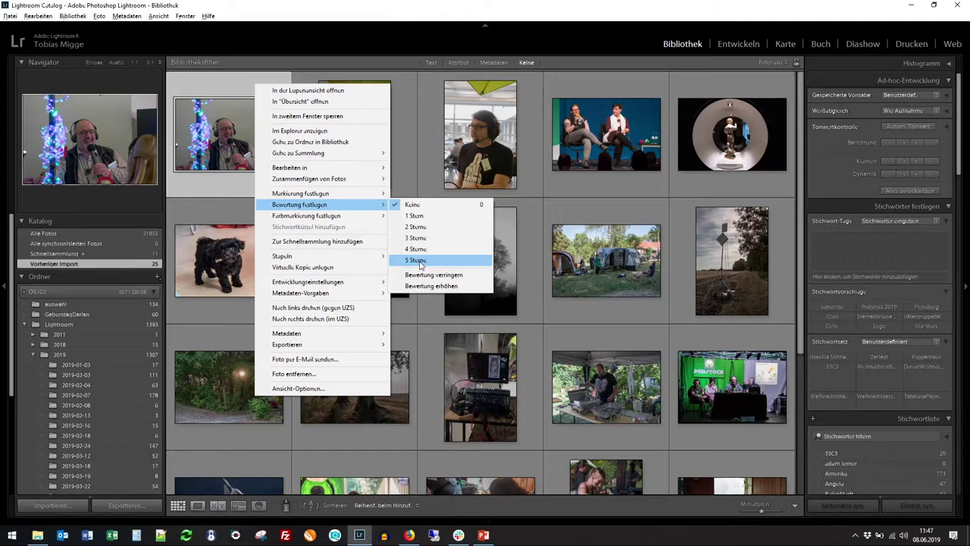
{"action": "left_click", "coordinate": [347, 58]}
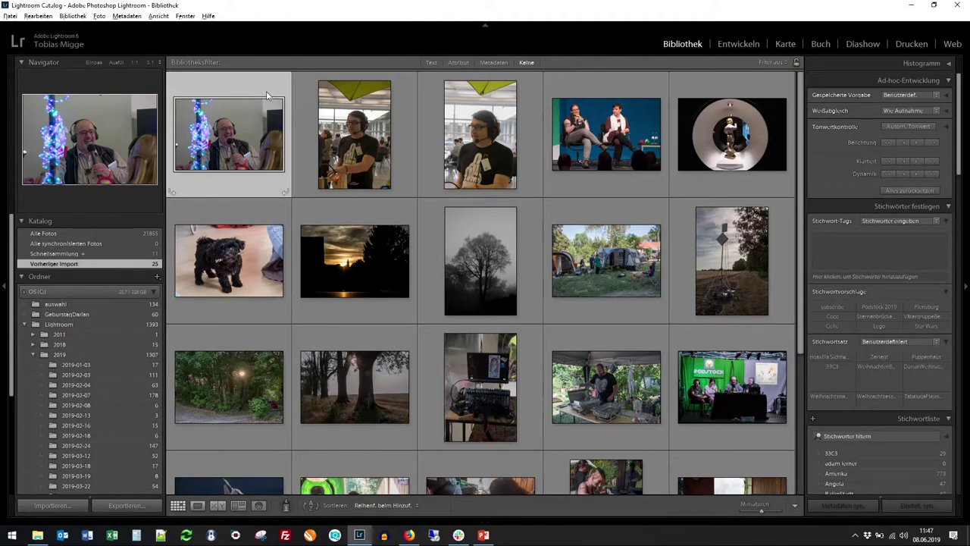
Step: From DSC_0114.dng onward in Develop, flag photos alternately as two picks and two rejects, ending with a reject, and return to the library grid
{"action": "key", "text": "d"}
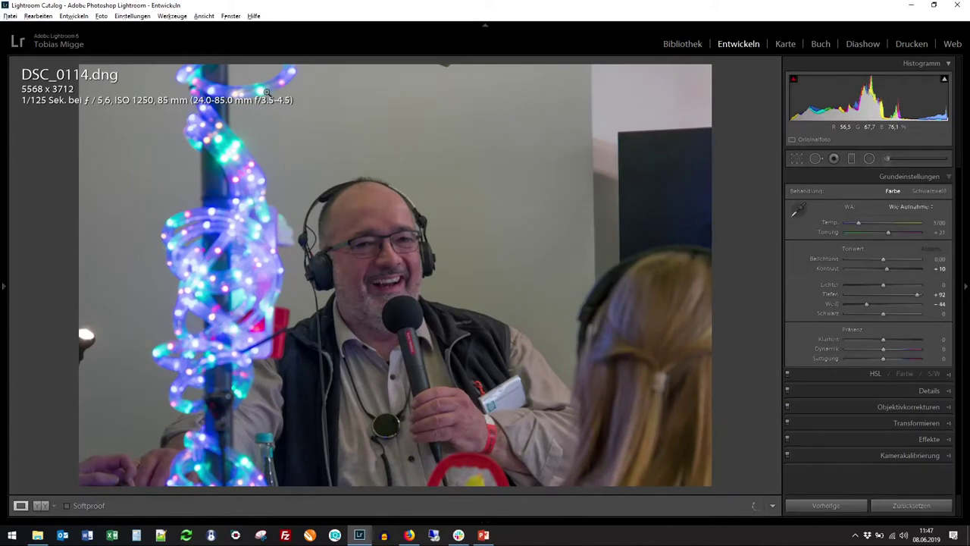
{"action": "key", "text": "shift+p"}
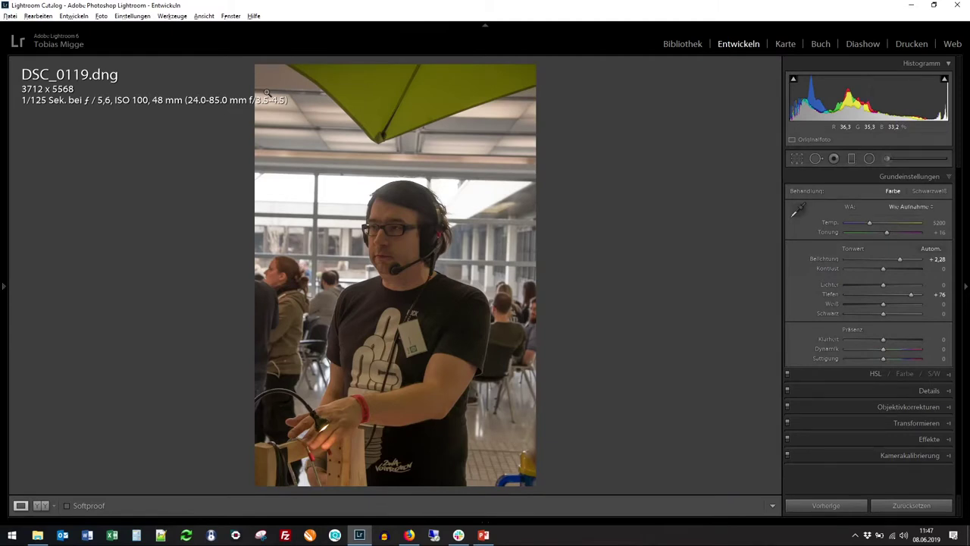
{"action": "key", "text": "shift+p"}
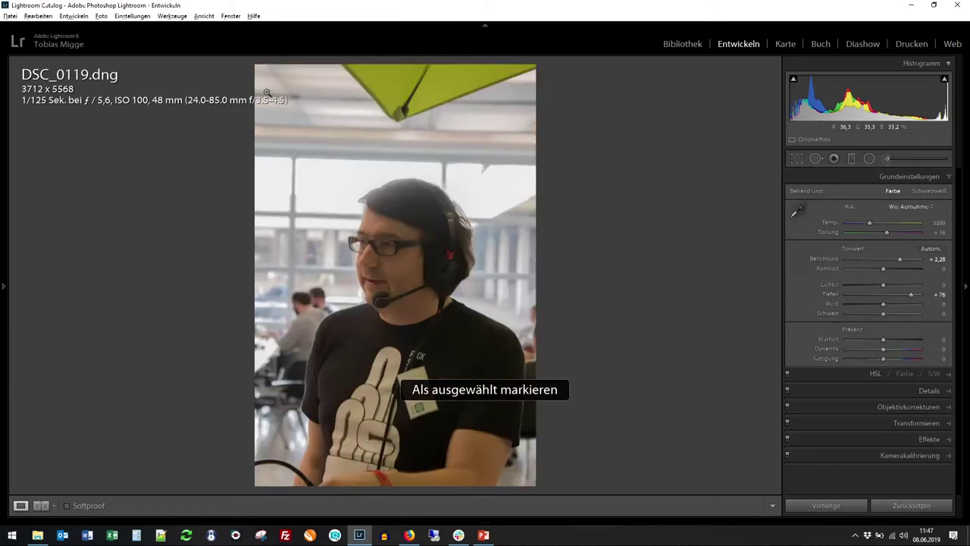
{"action": "key", "text": "shift+x"}
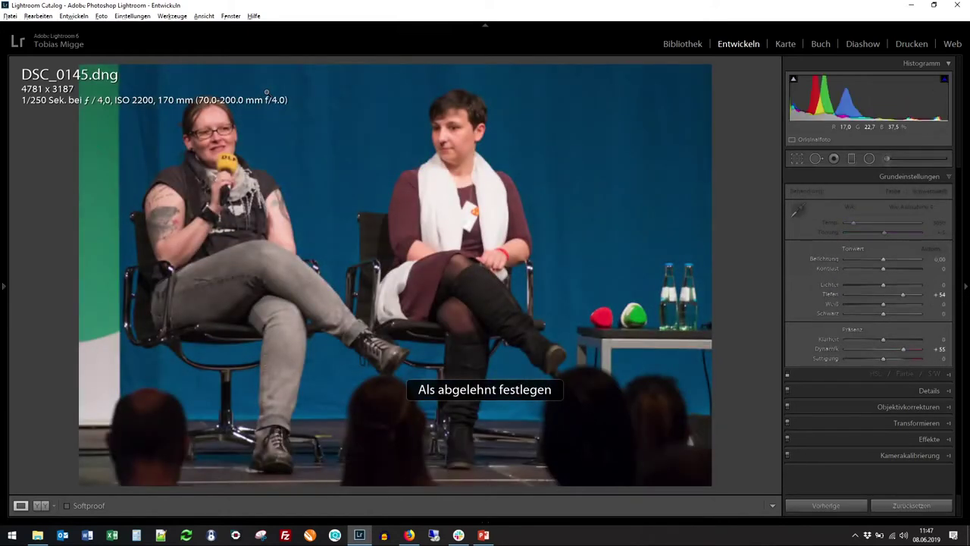
{"action": "key", "text": "shift+x"}
{"action": "key", "text": "shift+p"}
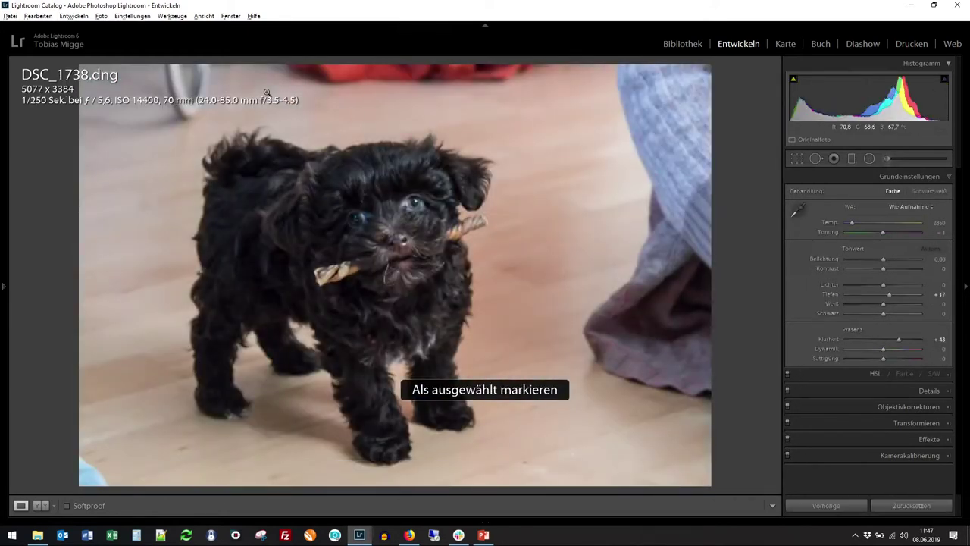
{"action": "key", "text": "shift+x"}
{"action": "key", "text": "shift+x"}
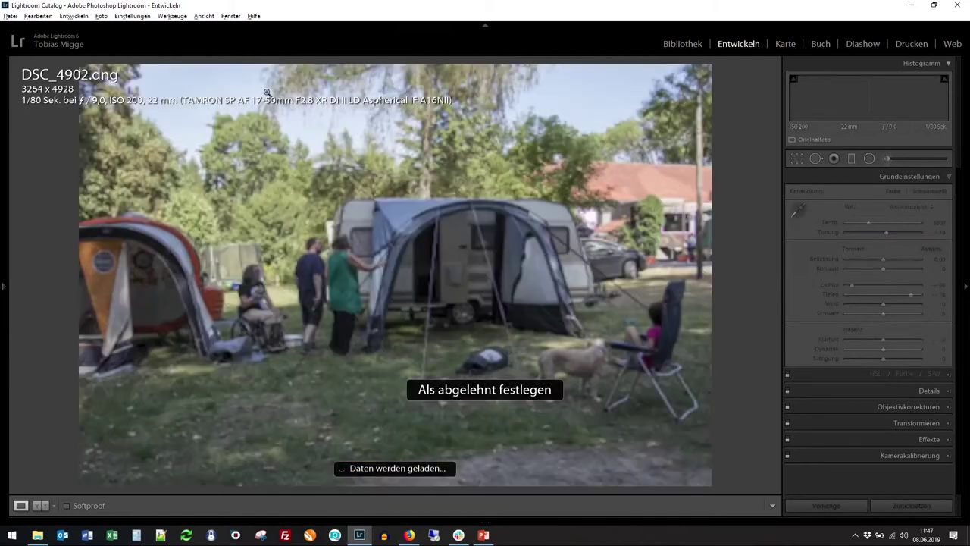
{"action": "key", "text": "shift+p"}
{"action": "key", "text": "shift+p"}
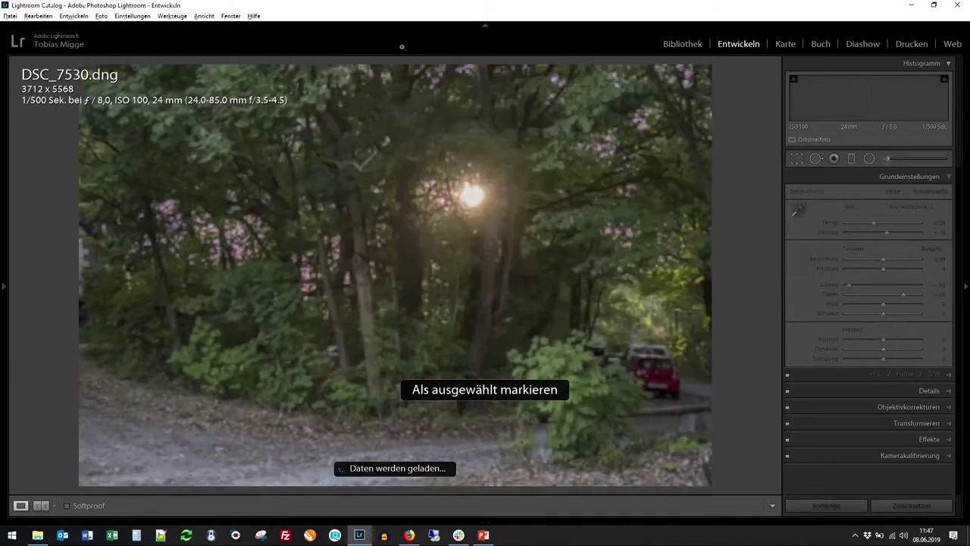
{"action": "key", "text": "shift+x"}
{"action": "key", "text": "shift+x"}
{"action": "key", "text": "e"}
{"action": "key", "text": "g"}
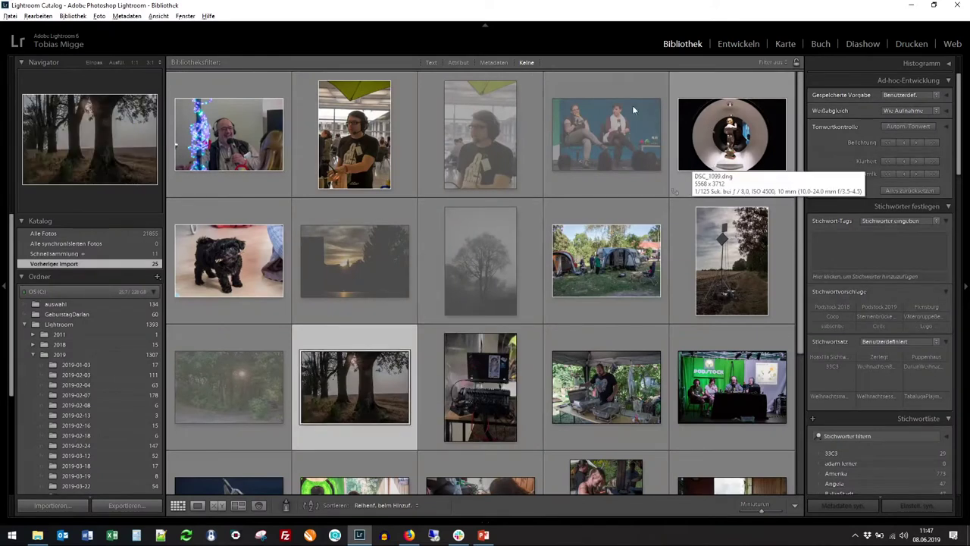
Step: Filter the library by attribute to show only photos flagged as picks, and leave no photo selected
{"action": "left_click", "coordinate": [569, 92]}
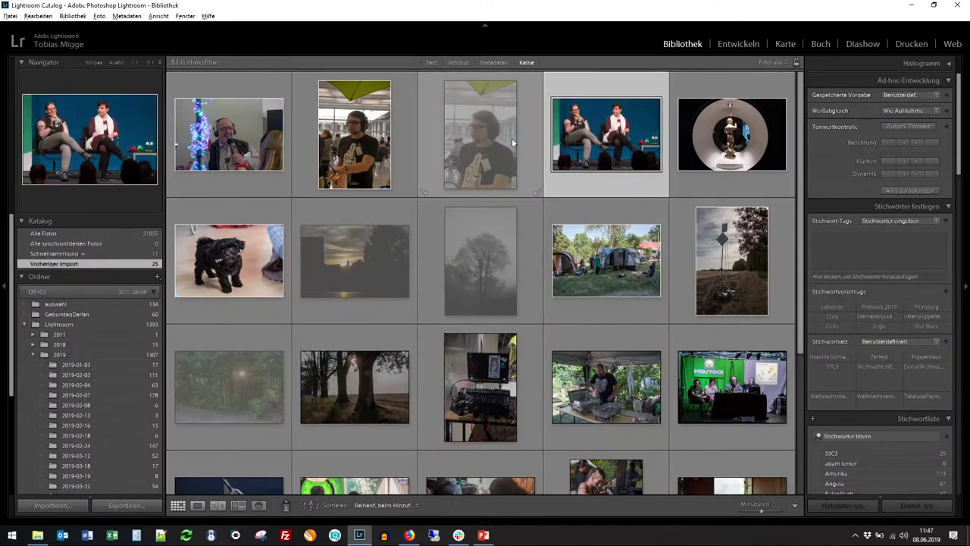
{"action": "left_click", "coordinate": [458, 63]}
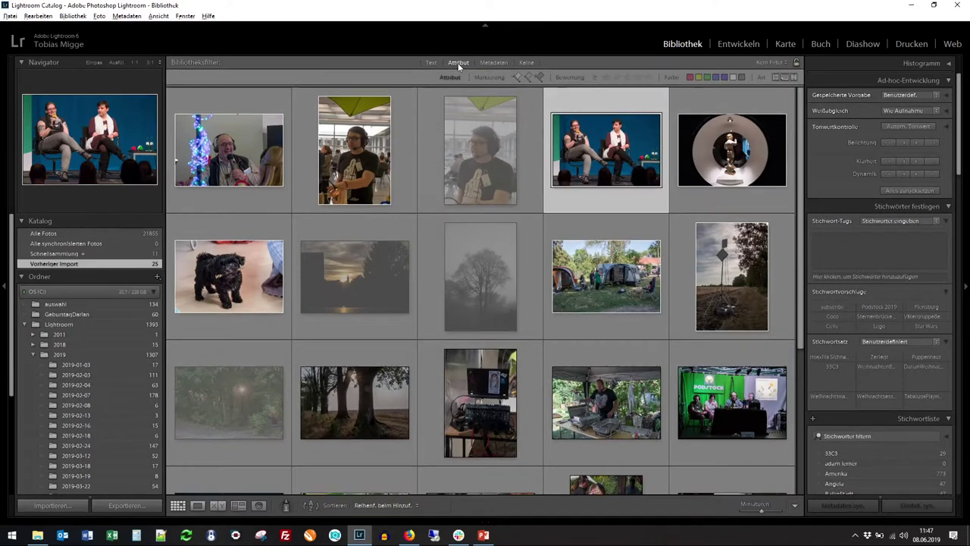
{"action": "left_click", "coordinate": [519, 78]}
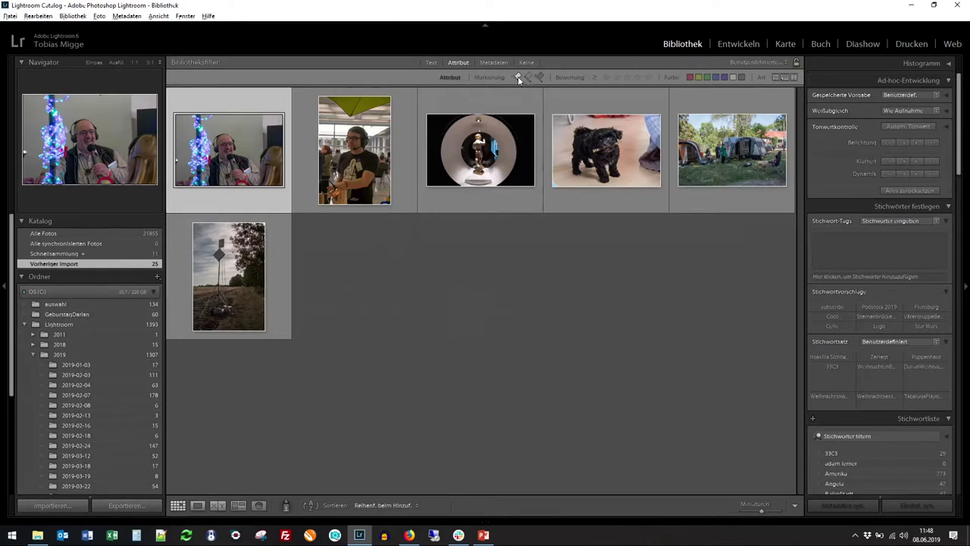
{"action": "left_click", "coordinate": [492, 304]}
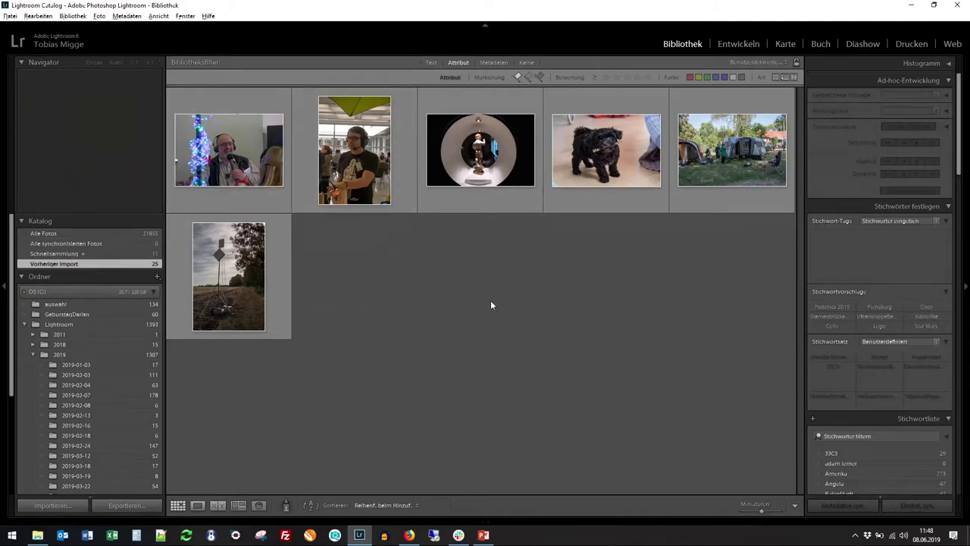
Step: Open the export settings for the filtered photos and enlarge the dialog so that more of its sections fit
{"action": "key", "text": "ctrl+shift+e"}
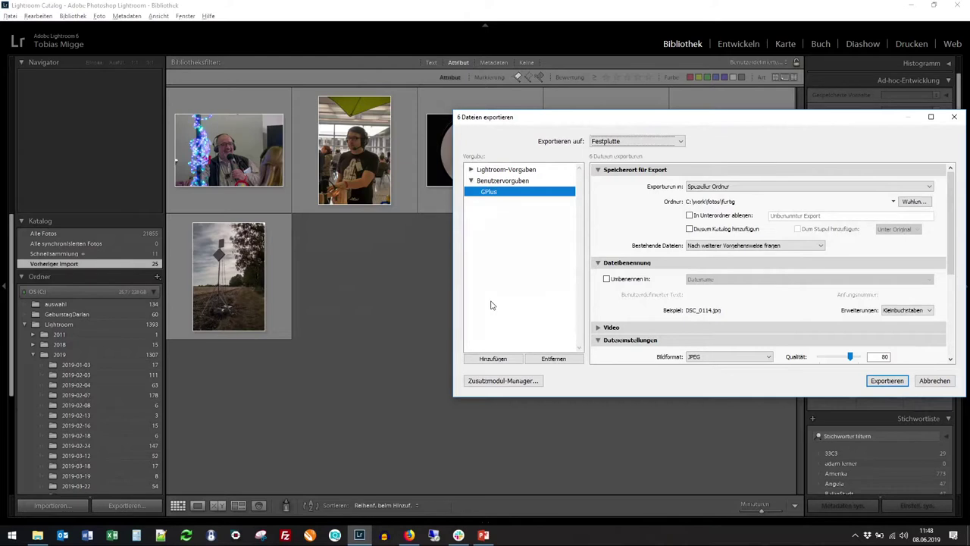
{"action": "left_click_drag", "start_coordinate": [626, 124], "coordinate": [416, 85]}
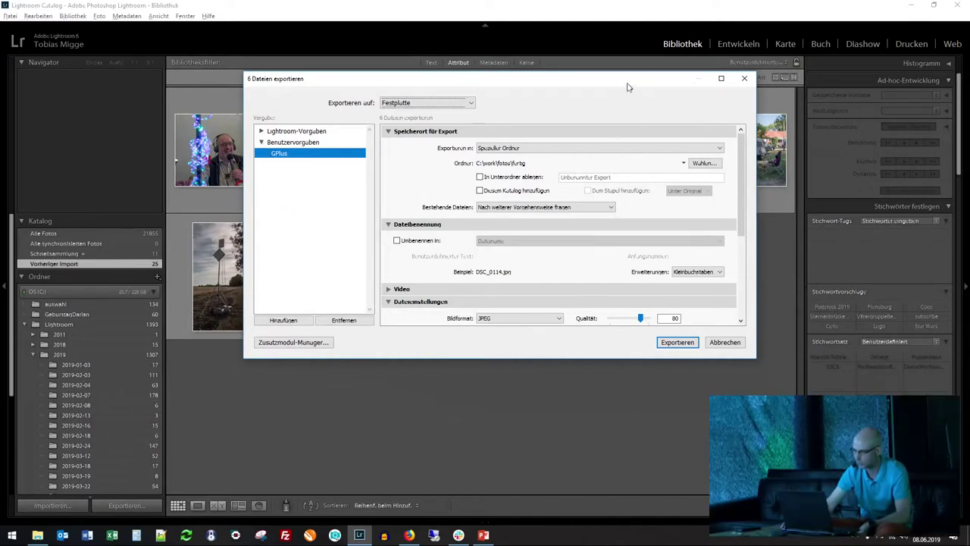
{"action": "left_click_drag", "start_coordinate": [628, 87], "coordinate": [621, 62]}
{"action": "left_click_drag", "start_coordinate": [685, 332], "coordinate": [684, 470]}
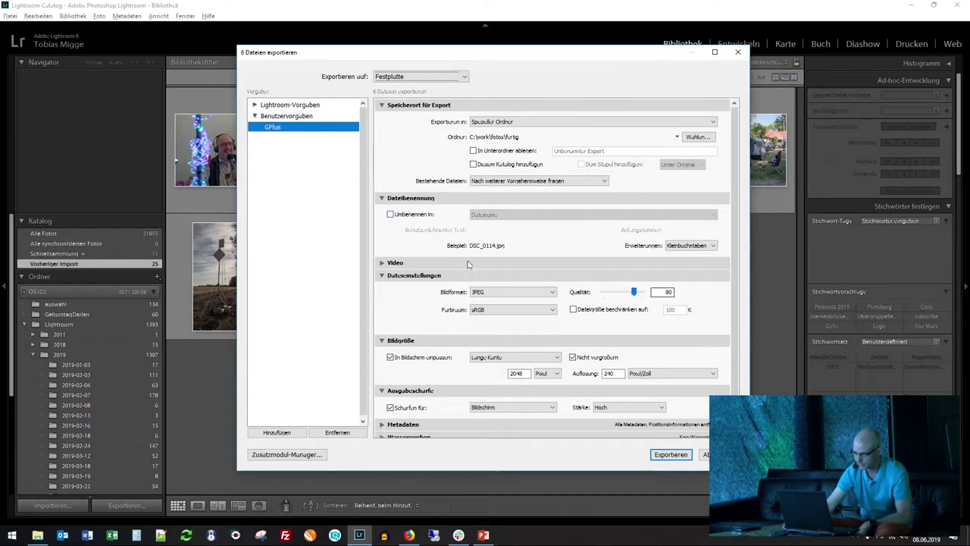
Step: Check the image format and output sharpening choices, keeping JPEG, and set the export colour space to AdobeRGB (1998)
{"action": "left_click", "coordinate": [490, 294]}
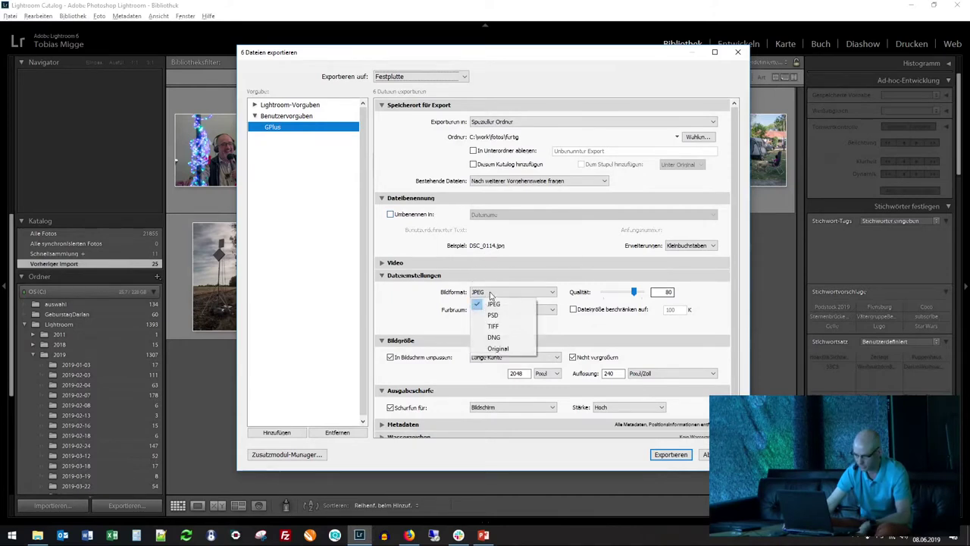
{"action": "left_click", "coordinate": [692, 304]}
{"action": "scroll", "coordinate": [500, 295], "scroll_direction": "down", "scroll_amount": 1}
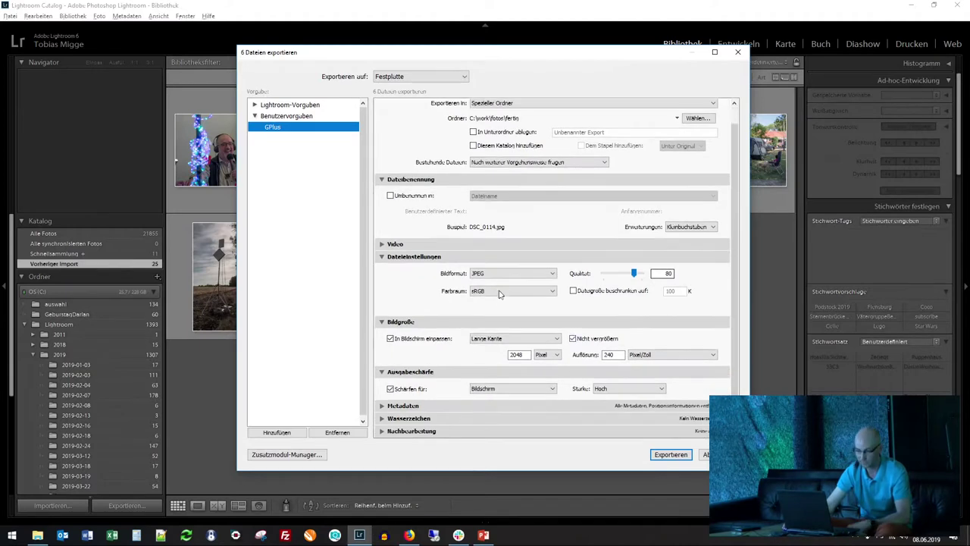
{"action": "scroll", "coordinate": [499, 294], "scroll_direction": "down", "scroll_amount": 1}
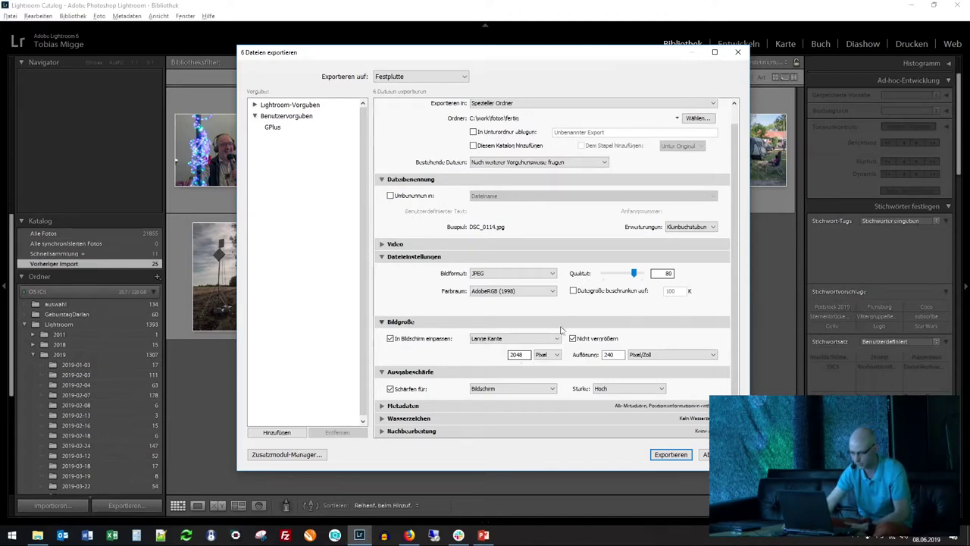
{"action": "left_click", "coordinate": [507, 389]}
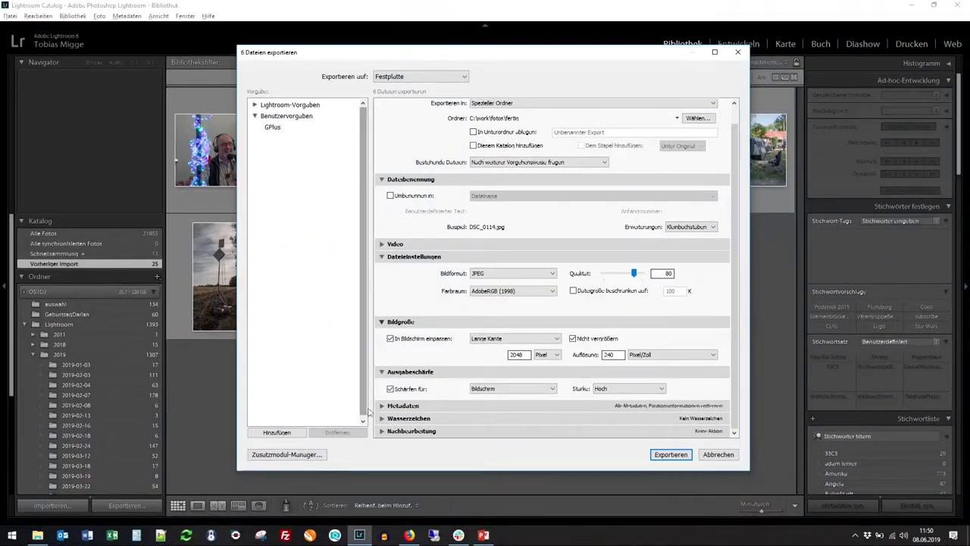
Step: Review the metadata, watermark and post-processing export sections, and export the picked photos as JPEG files to the fertig folder
{"action": "left_click", "coordinate": [383, 406]}
{"action": "scroll", "coordinate": [474, 386], "scroll_direction": "down", "scroll_amount": 1}
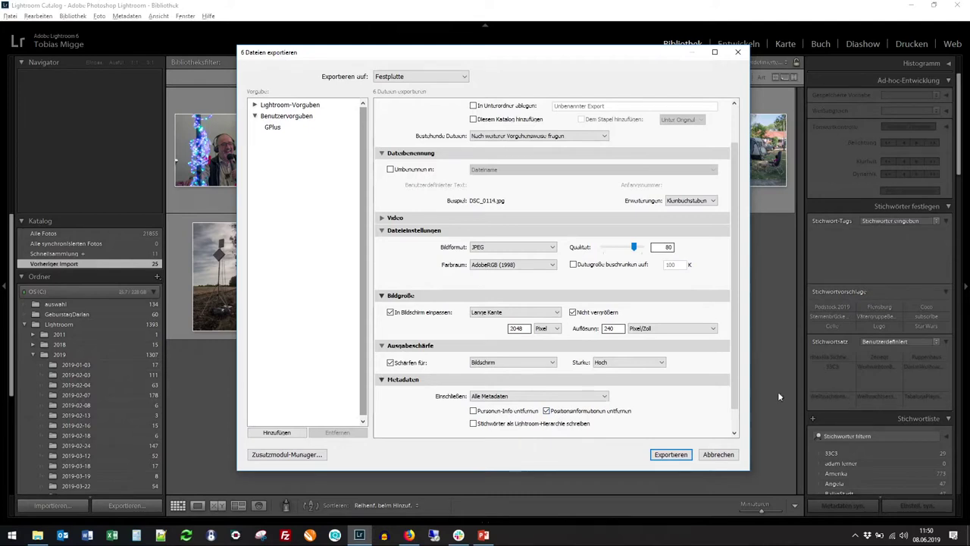
{"action": "left_click", "coordinate": [734, 434]}
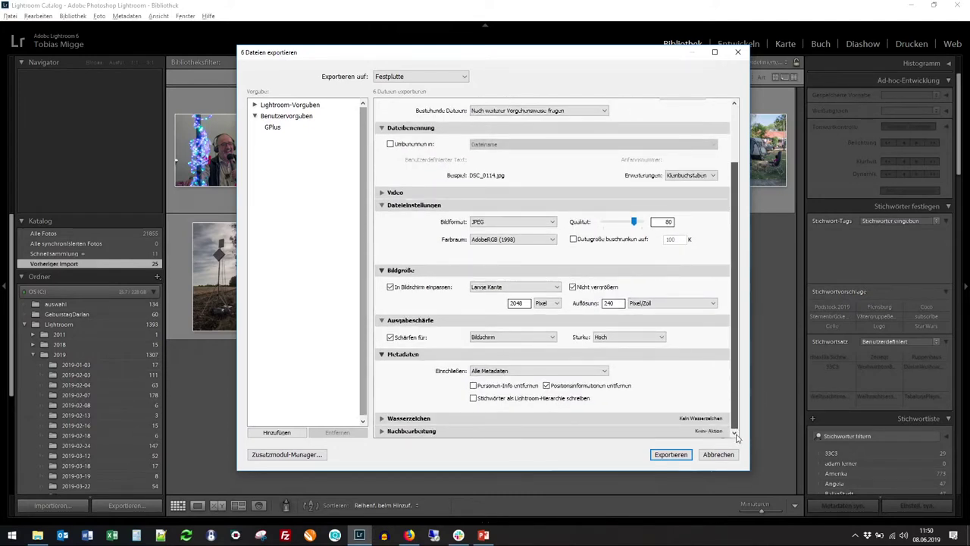
{"action": "left_click", "coordinate": [427, 419]}
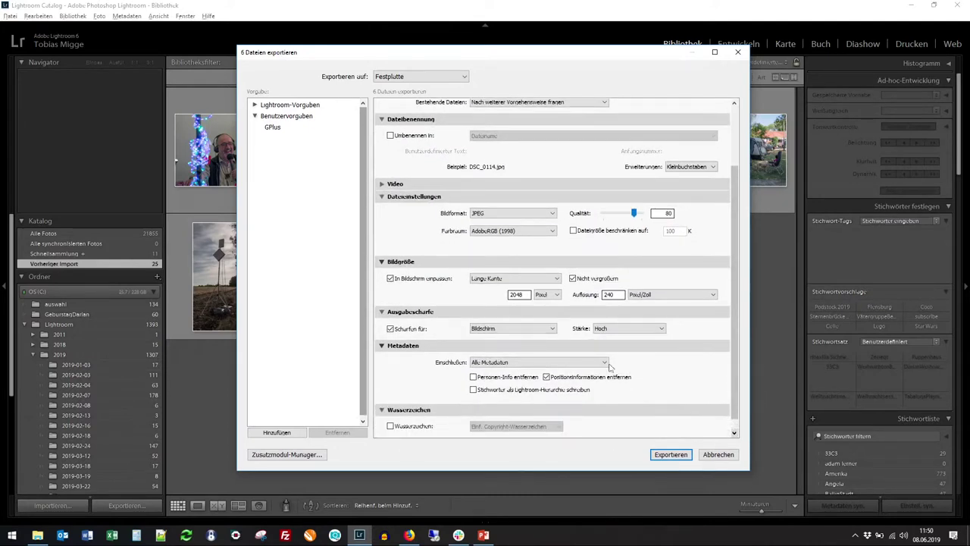
{"action": "scroll", "coordinate": [614, 350], "scroll_direction": "down", "scroll_amount": 1}
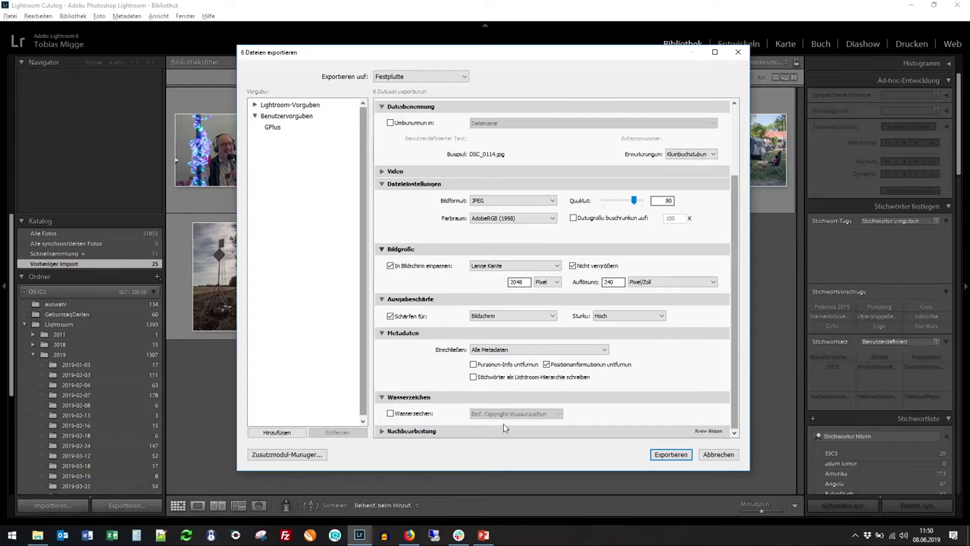
{"action": "left_click", "coordinate": [402, 434]}
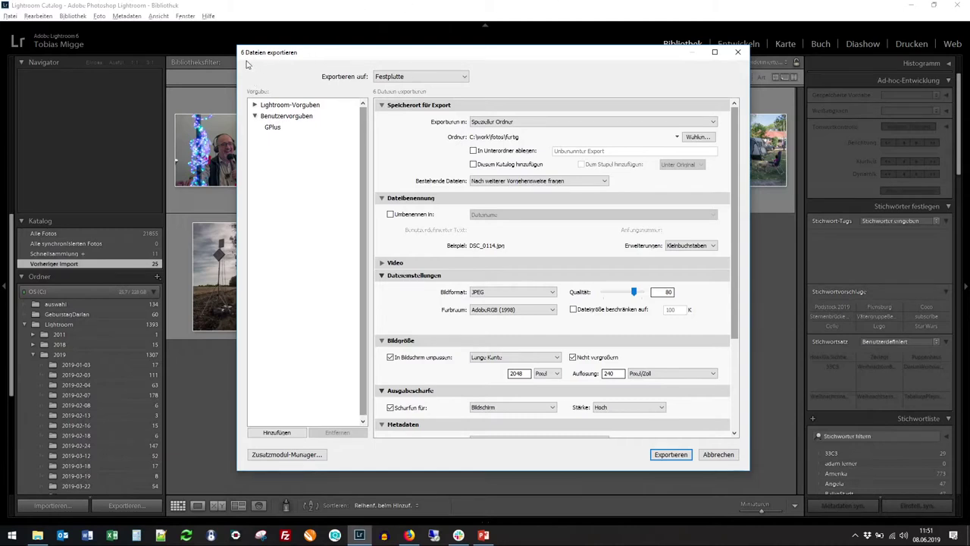
{"action": "left_click", "coordinate": [671, 454]}
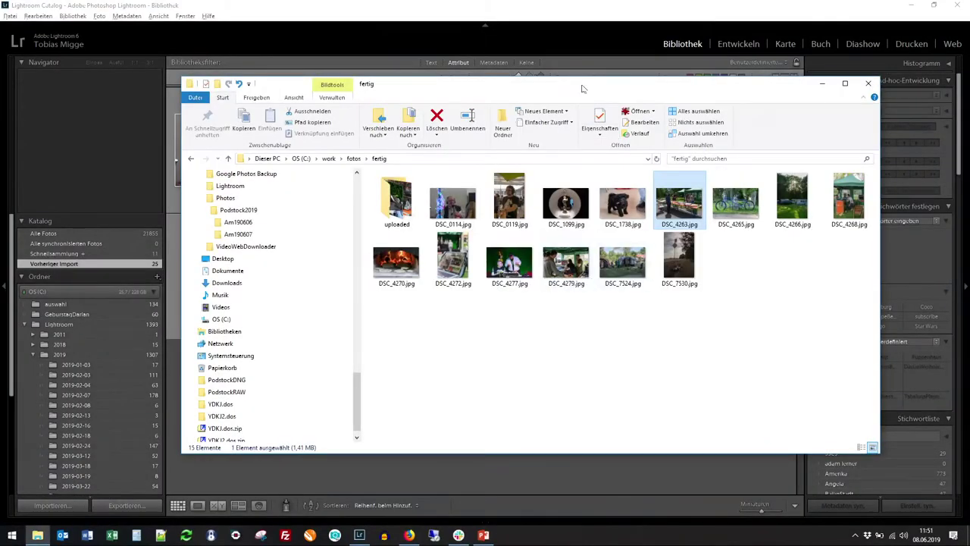
Step: Examine the exported files in a maximized view of the fertig folder, open DSC_0119.jpg in the image viewer, and close it
{"action": "double_click", "coordinate": [578, 86]}
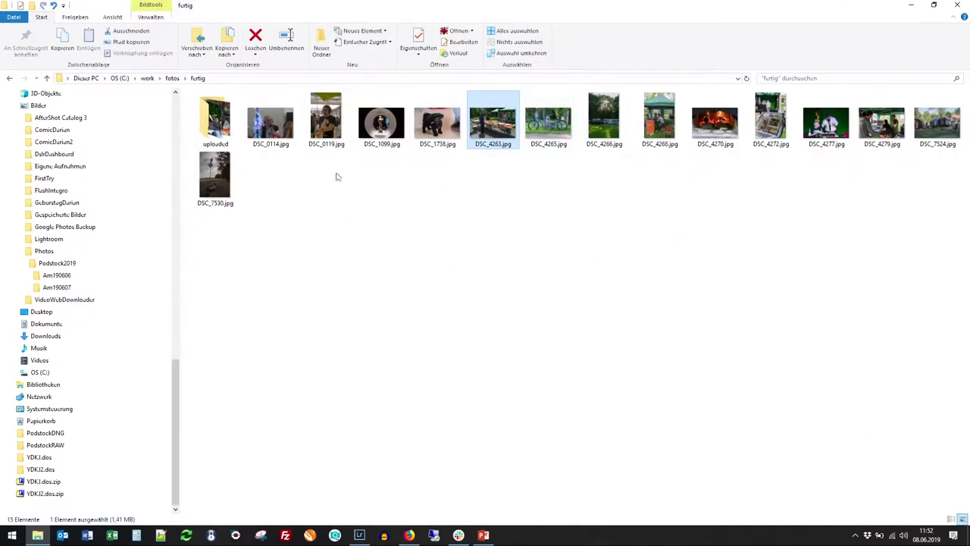
{"action": "left_click", "coordinate": [271, 132]}
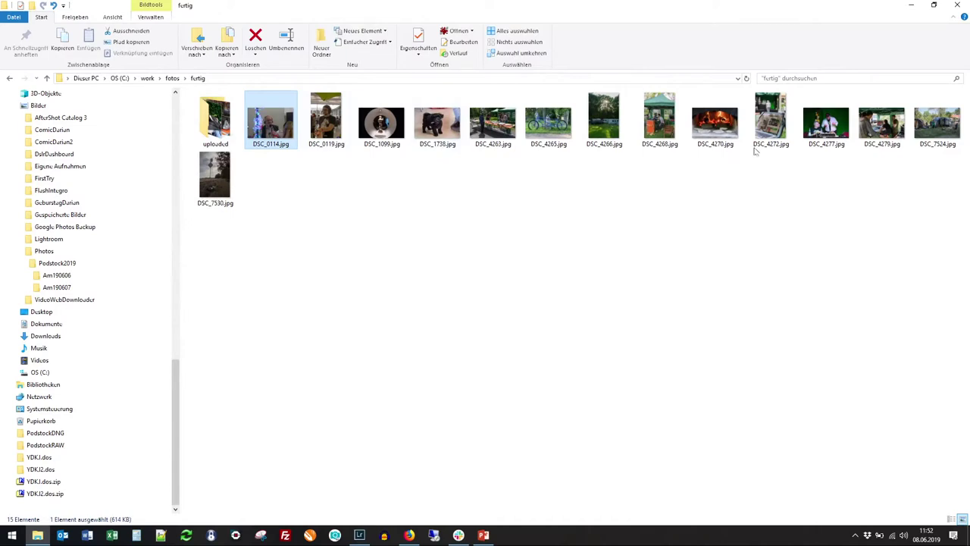
{"action": "double_click", "coordinate": [322, 143]}
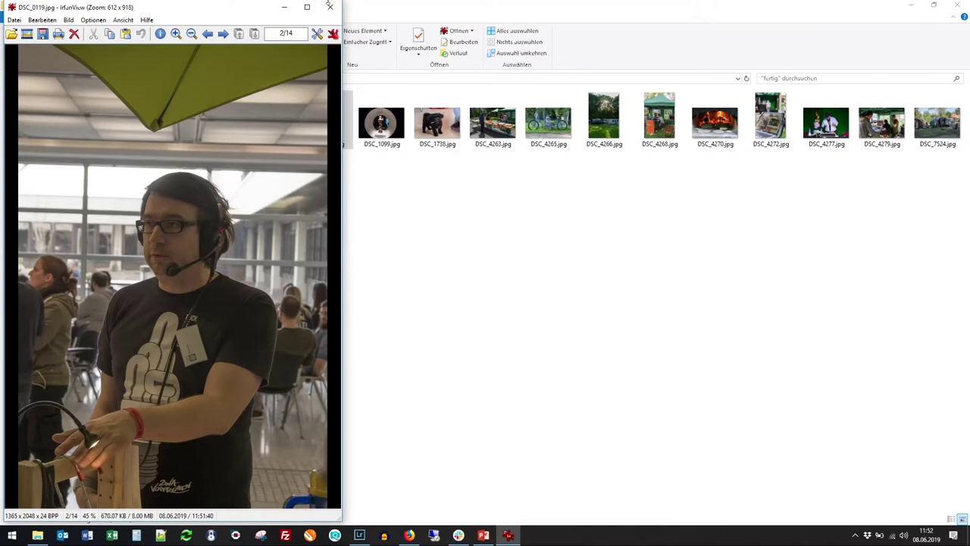
{"action": "left_click", "coordinate": [329, 6]}
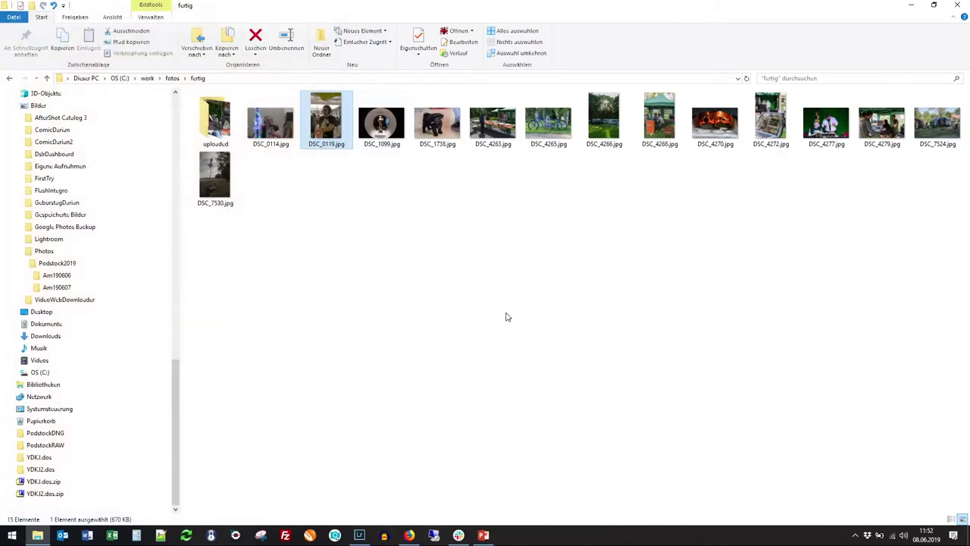